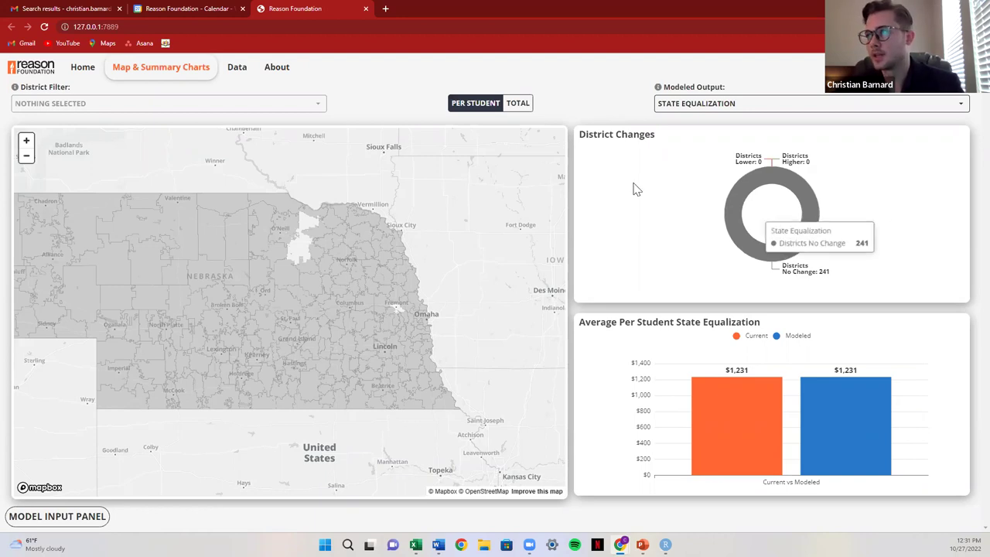
Set the modeled output to Funding
{"action": "left_click", "coordinate": [674, 108]}
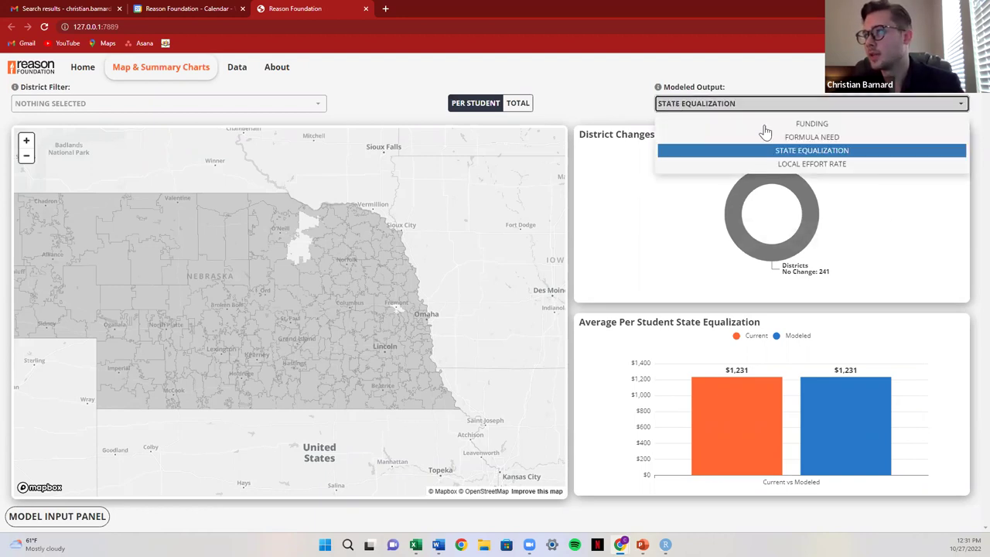
{"action": "left_click", "coordinate": [811, 125]}
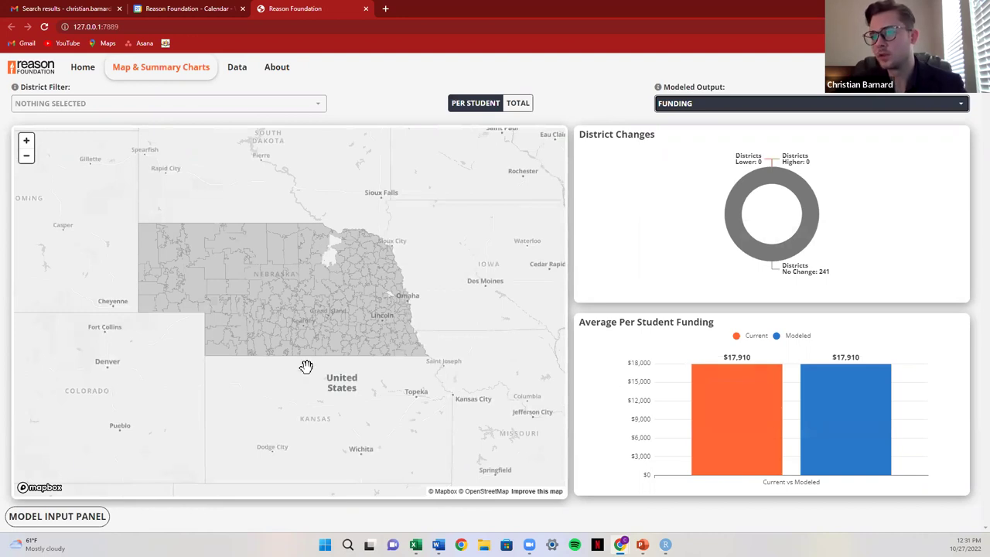
Review the model inputs for local effort rate and the available type options for basic funding and poverty funding
{"action": "left_click", "coordinate": [72, 518]}
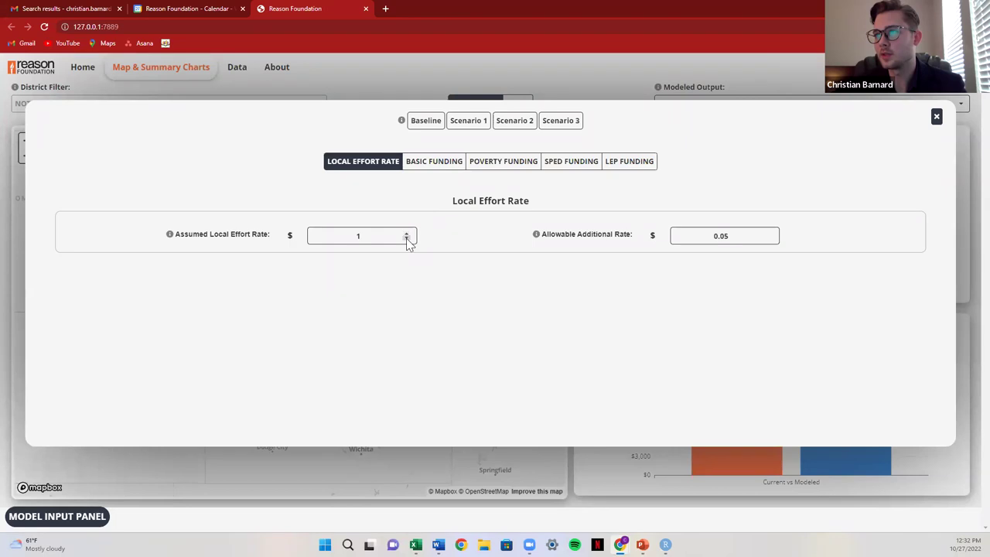
{"action": "left_click", "coordinate": [434, 162]}
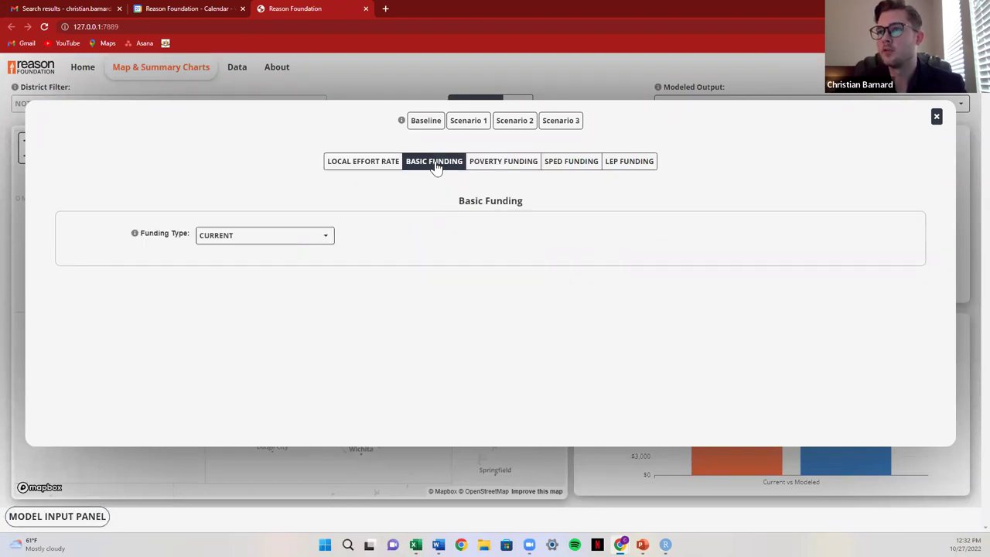
{"action": "left_click", "coordinate": [324, 240]}
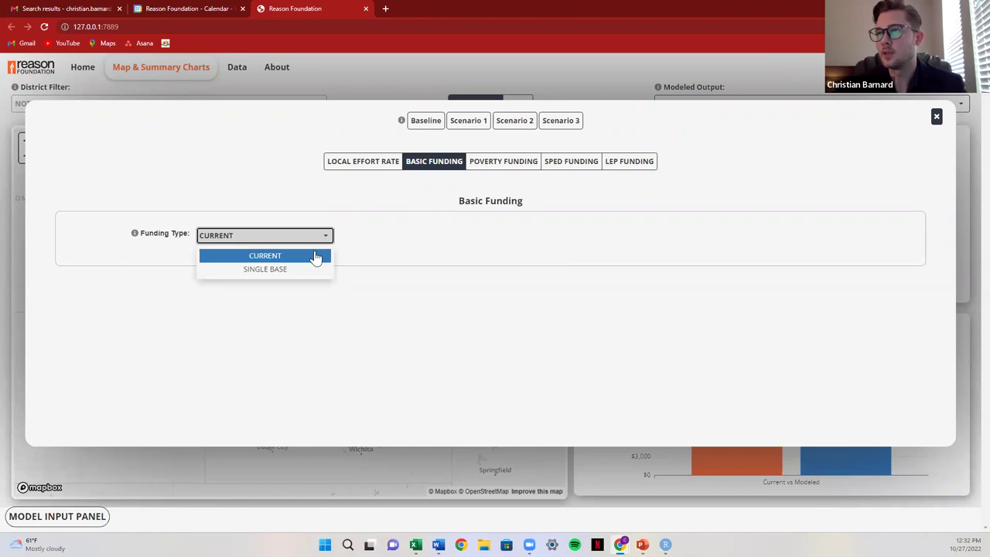
{"action": "left_click", "coordinate": [315, 257]}
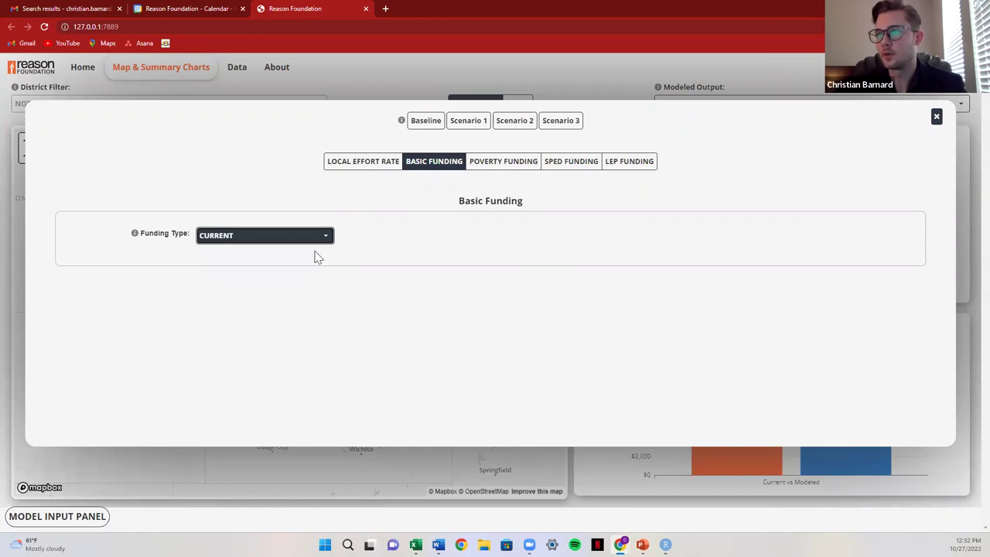
{"action": "left_click", "coordinate": [486, 169]}
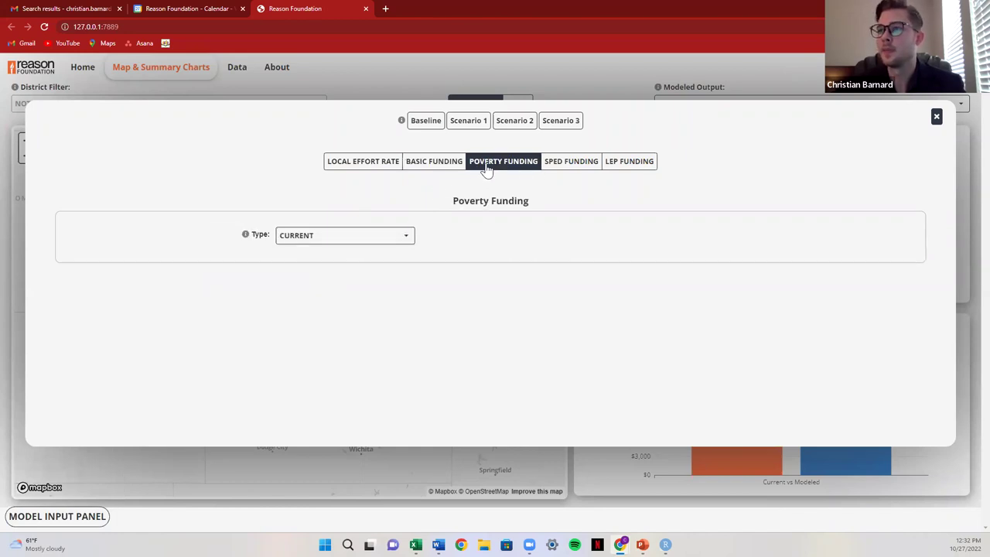
{"action": "left_click", "coordinate": [406, 242]}
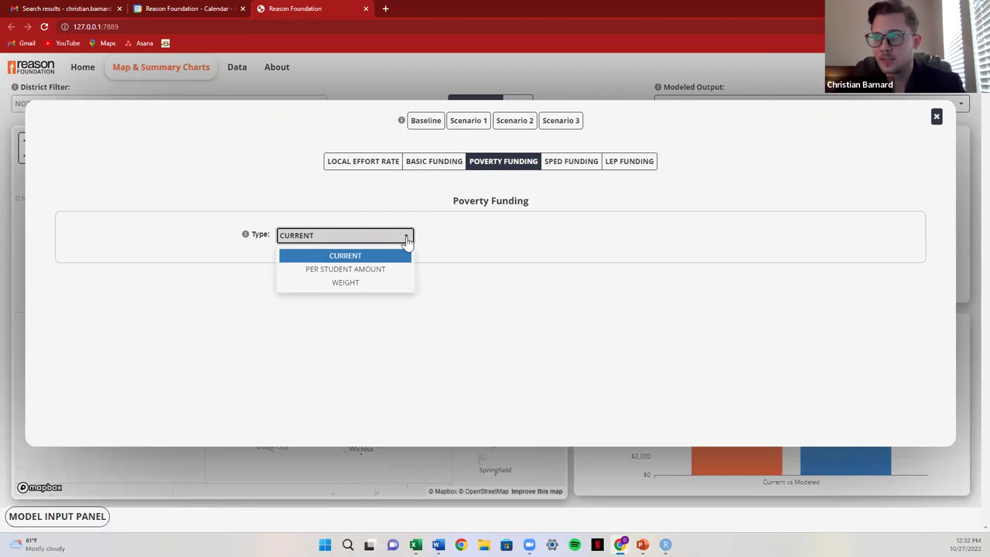
{"action": "left_click", "coordinate": [407, 240]}
Review the available type options for special education funding and limited English proficiency funding
{"action": "left_click", "coordinate": [568, 171]}
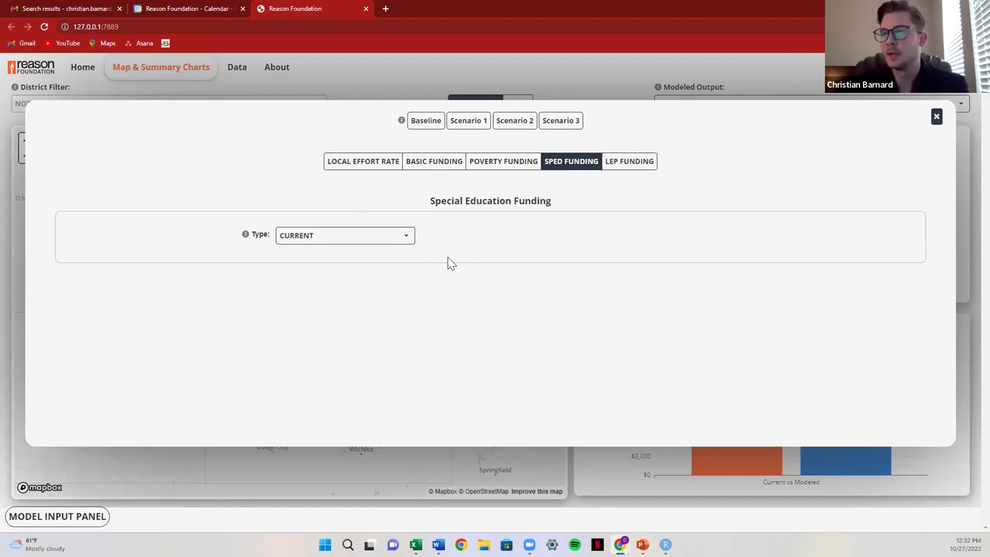
{"action": "left_click", "coordinate": [405, 236]}
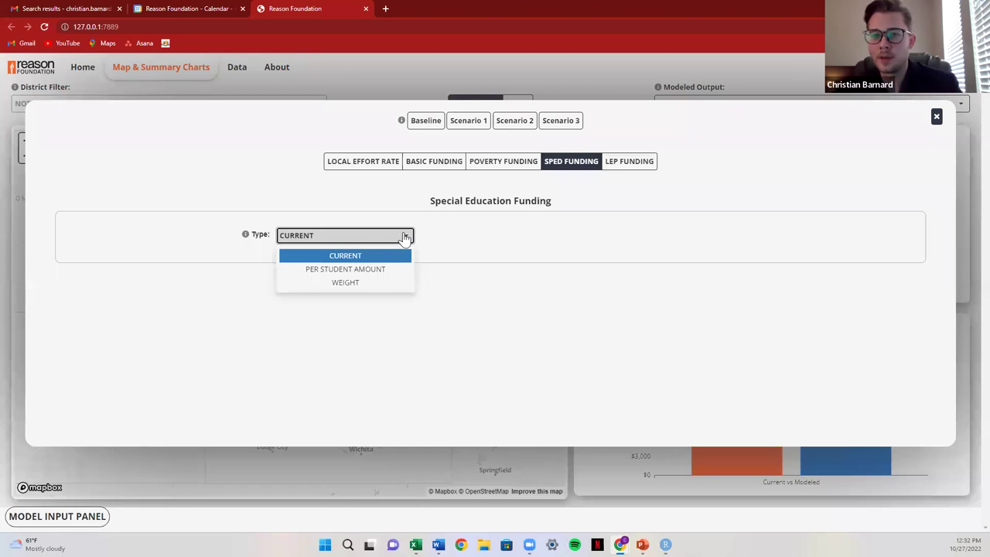
{"action": "left_click", "coordinate": [404, 236]}
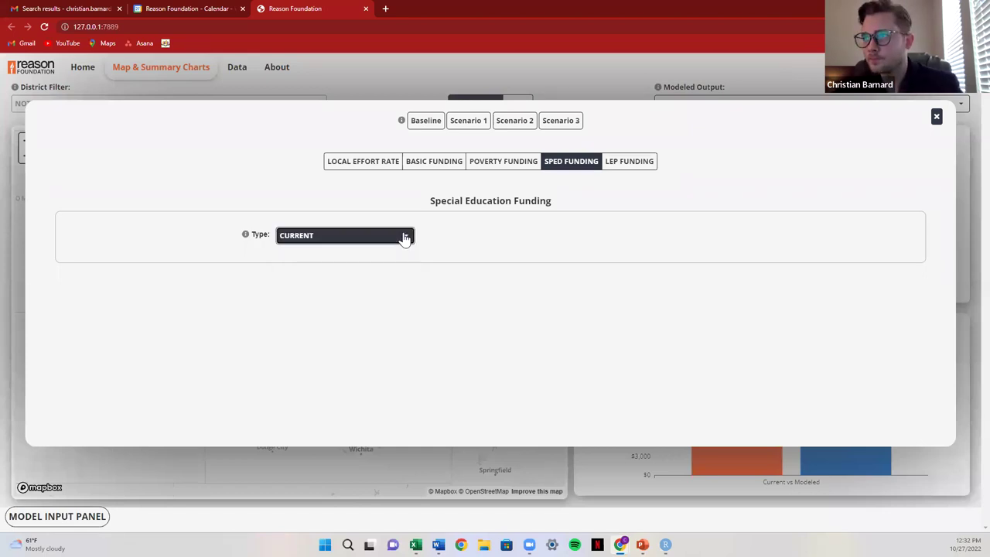
{"action": "left_click", "coordinate": [631, 163]}
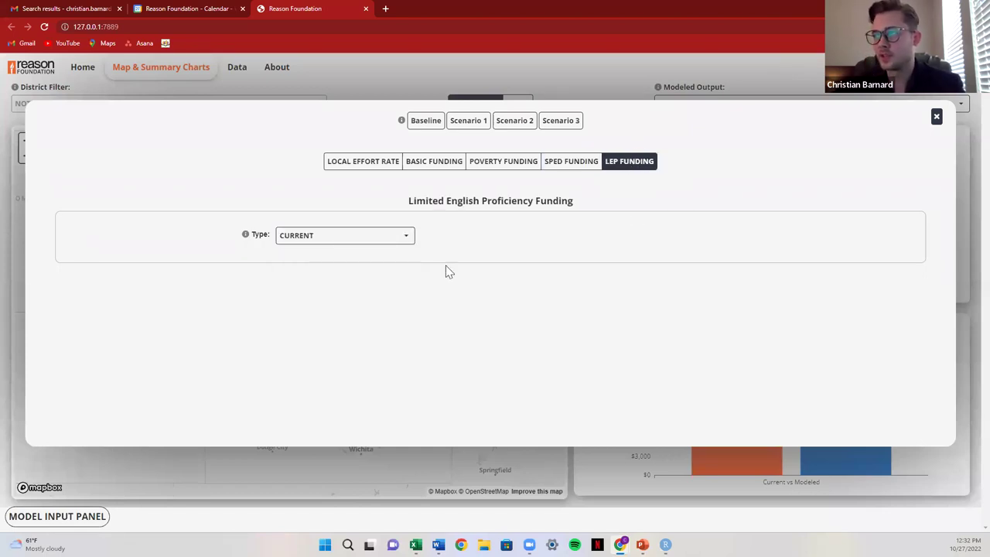
{"action": "left_click", "coordinate": [403, 238]}
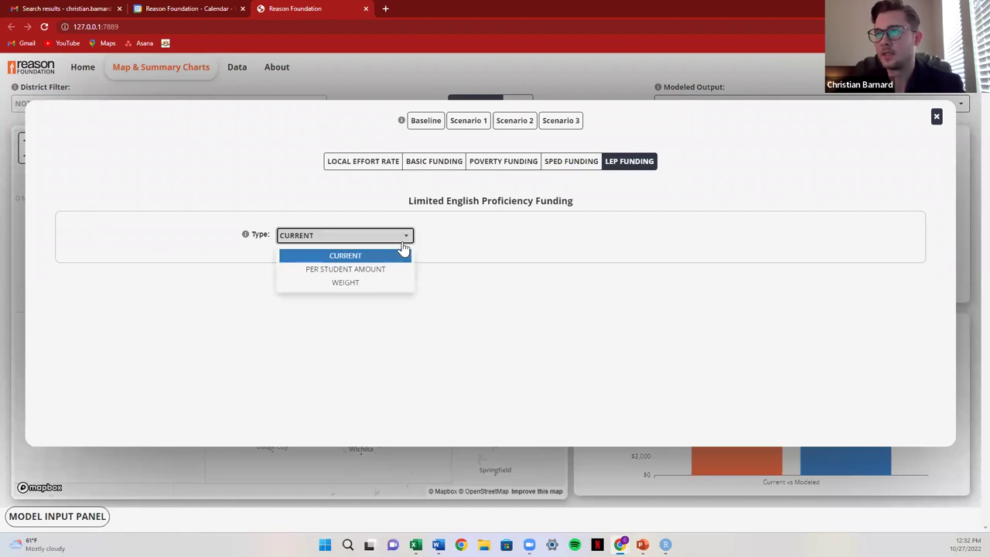
{"action": "left_click", "coordinate": [403, 244]}
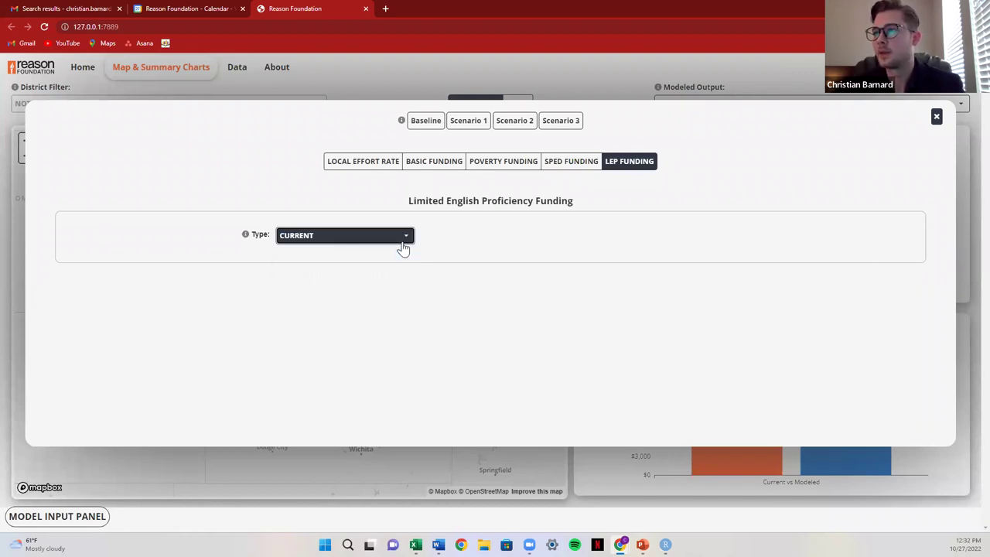
Apply Scenario 1 to the model, check its basic, poverty and local effort rate inputs, and return to the map
{"action": "left_click", "coordinate": [363, 175]}
{"action": "left_click", "coordinate": [472, 121]}
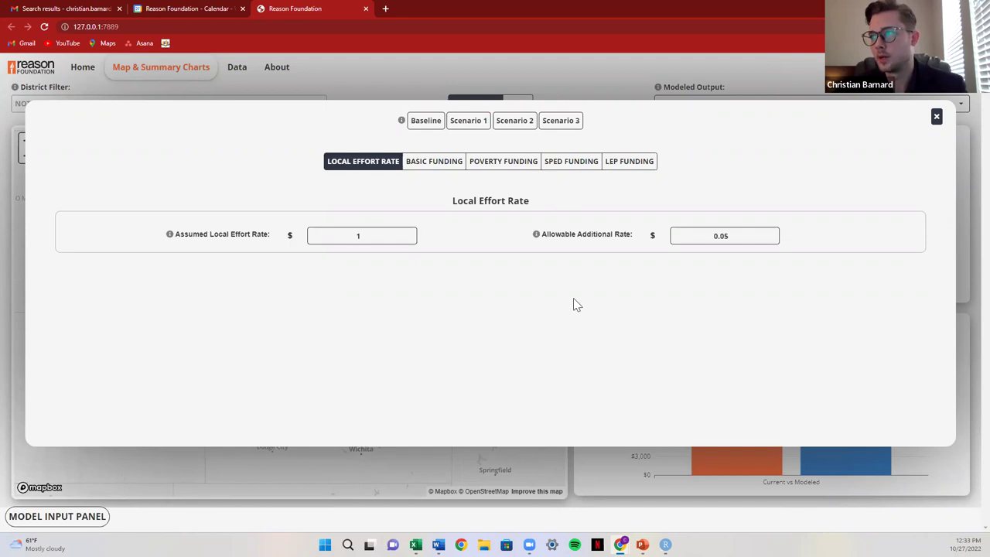
{"action": "left_click", "coordinate": [471, 124]}
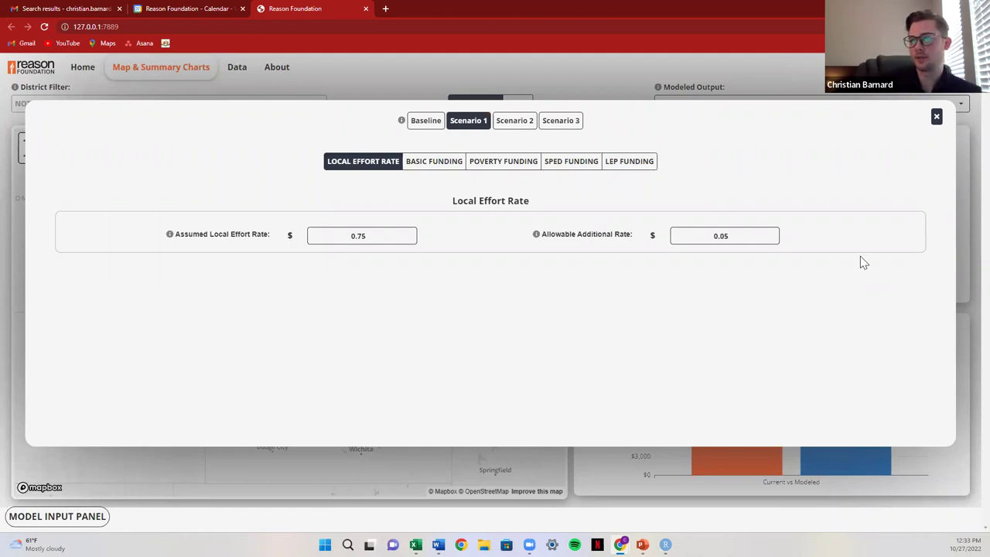
{"action": "left_click", "coordinate": [439, 164]}
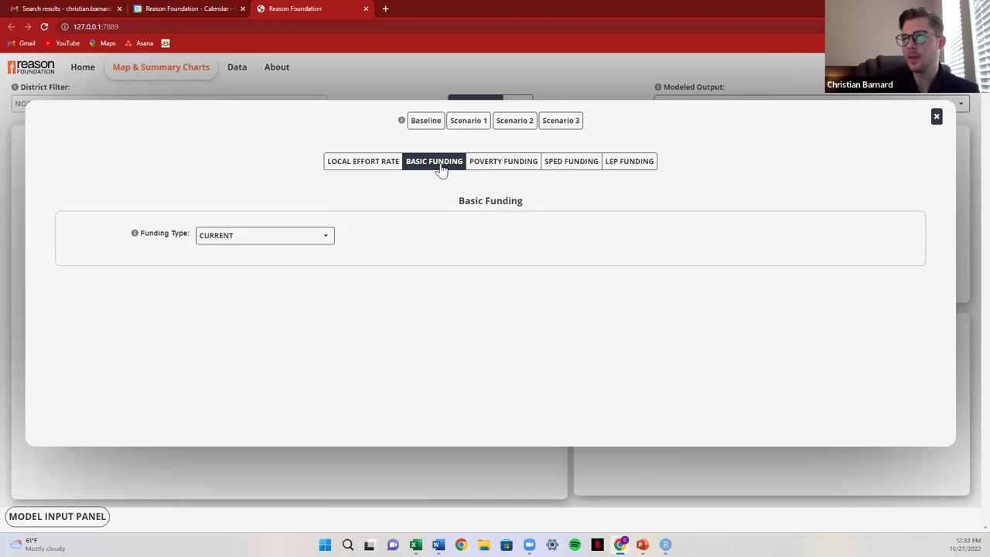
{"action": "left_click", "coordinate": [503, 166]}
{"action": "left_click", "coordinate": [367, 169]}
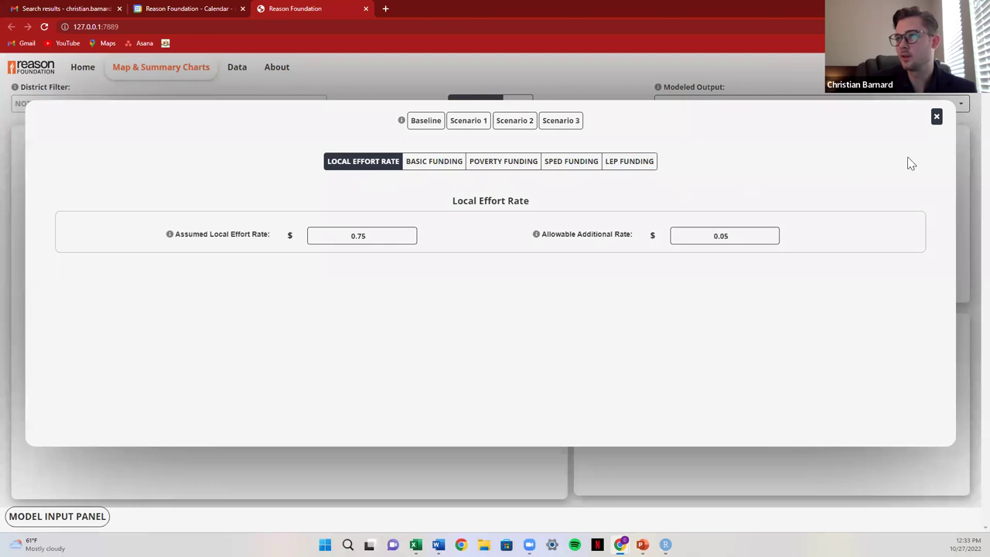
{"action": "left_click", "coordinate": [937, 120]}
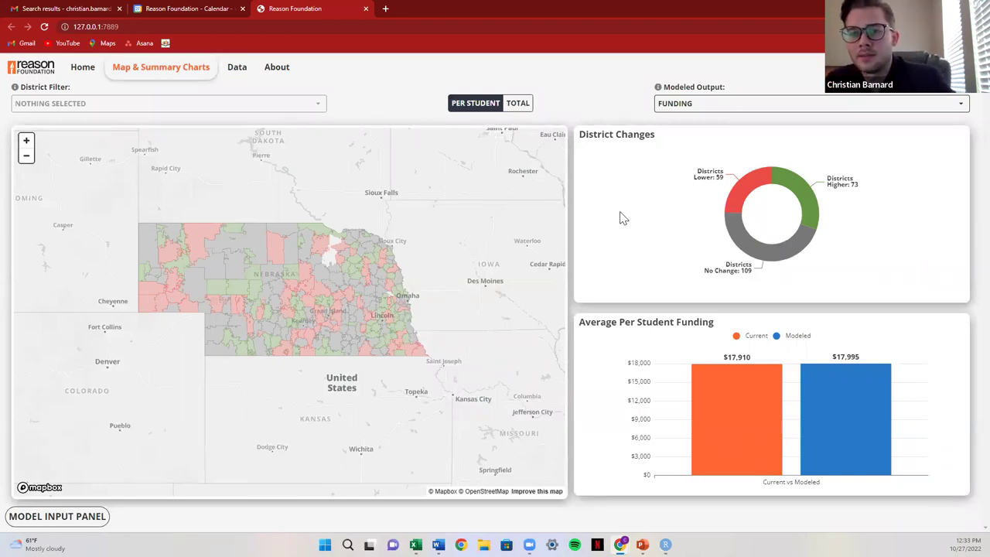
Examine the lower and higher segments of the district changes chart and the affected districts on the map
{"action": "mouse_move", "coordinate": [742, 203]}
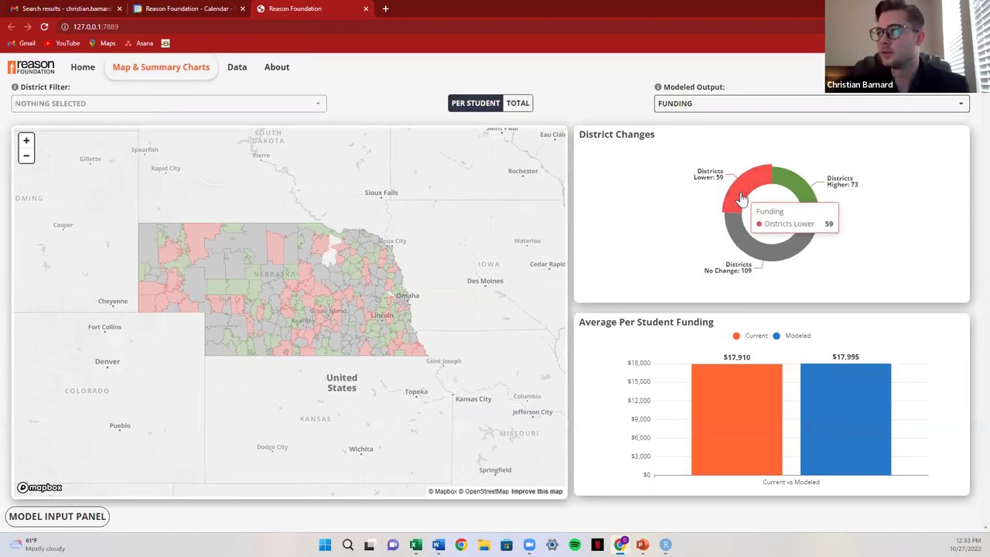
{"action": "mouse_move", "coordinate": [797, 198]}
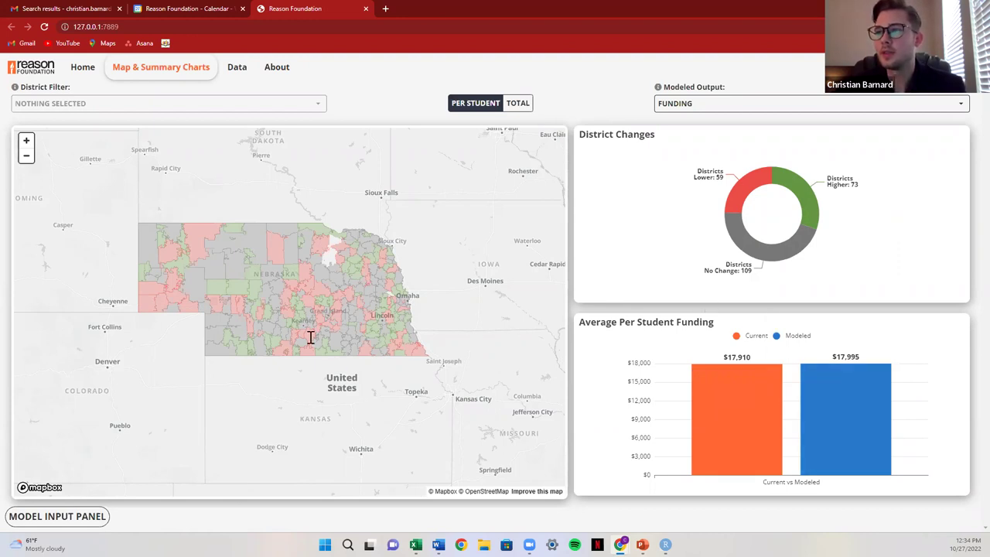
{"action": "mouse_move", "coordinate": [284, 316]}
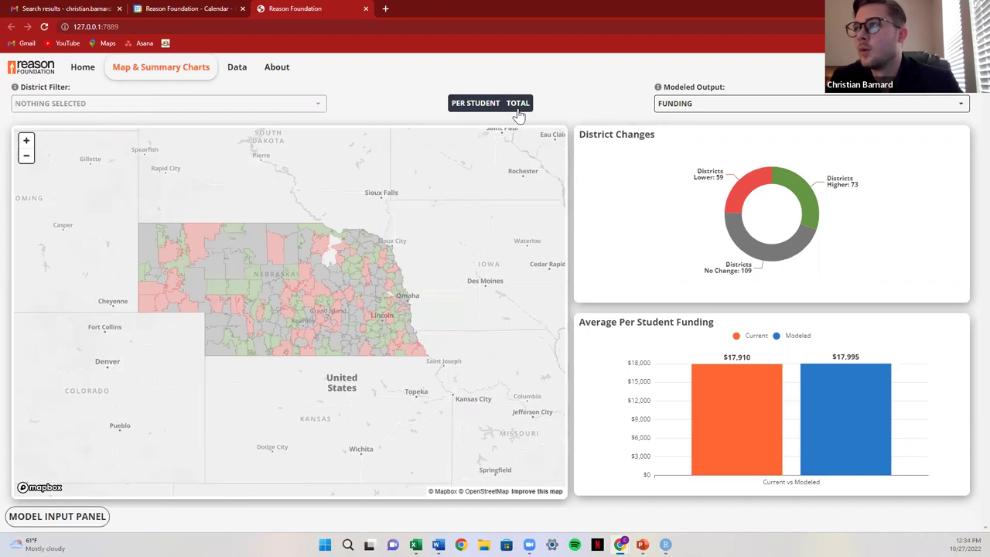
Set the modeled output to Local Effort Rate and inspect its district changes chart and map
{"action": "left_click", "coordinate": [689, 103]}
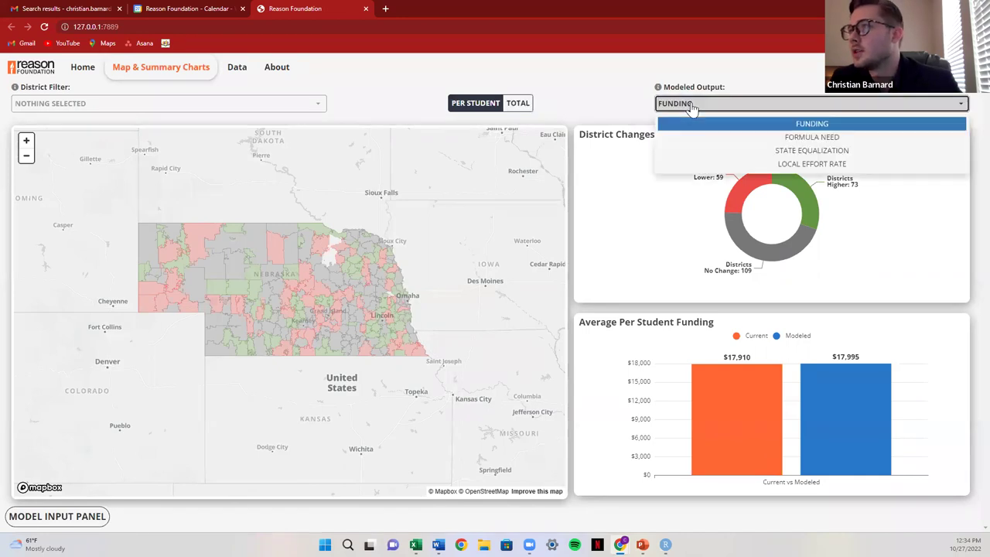
{"action": "left_click", "coordinate": [785, 165]}
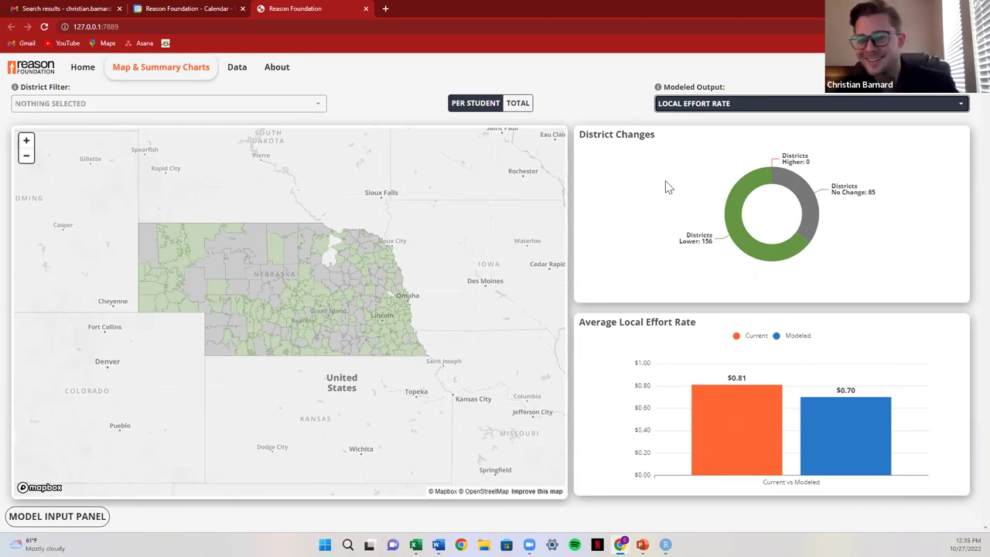
{"action": "mouse_move", "coordinate": [739, 196]}
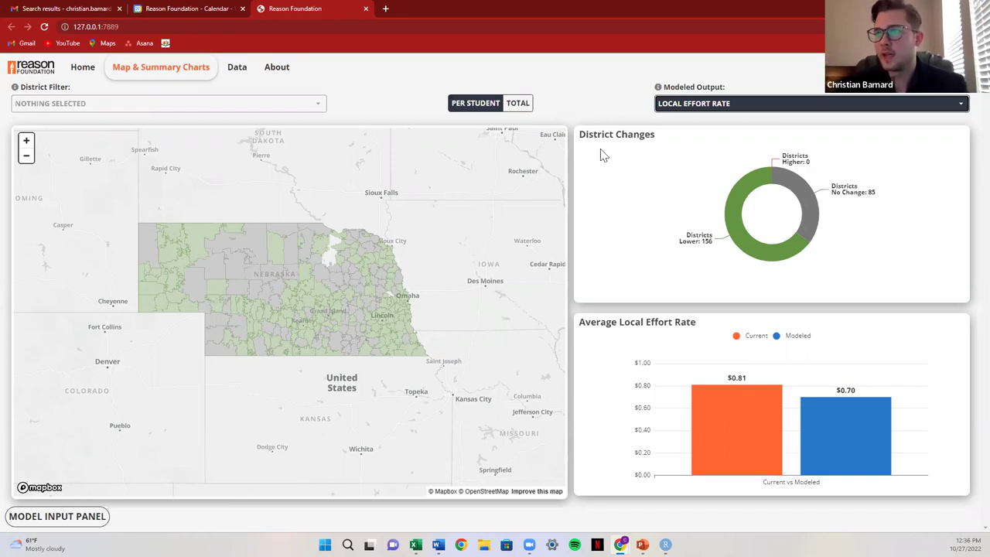
{"action": "mouse_move", "coordinate": [260, 235]}
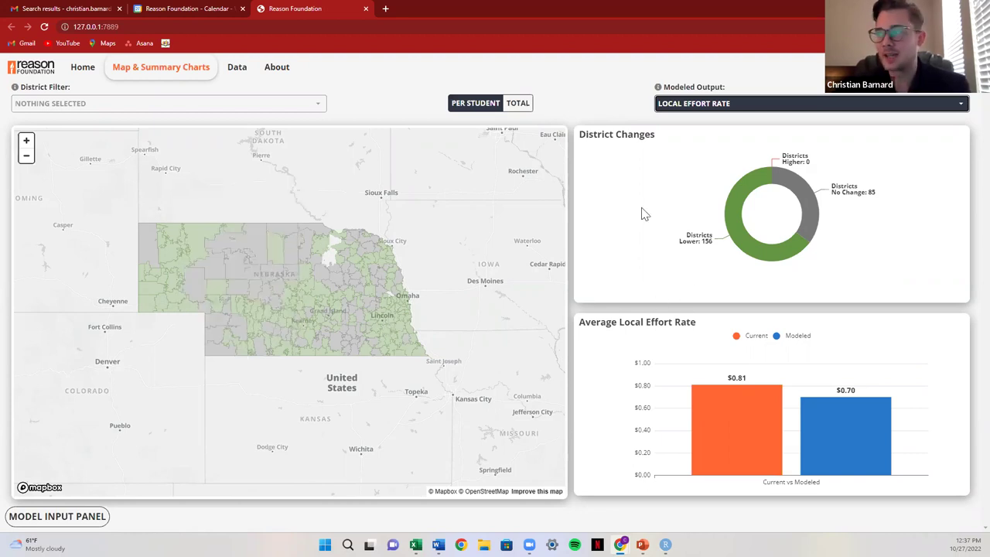
Set the modeled output to State Equalization and show it as total amounts
{"action": "left_click", "coordinate": [677, 107]}
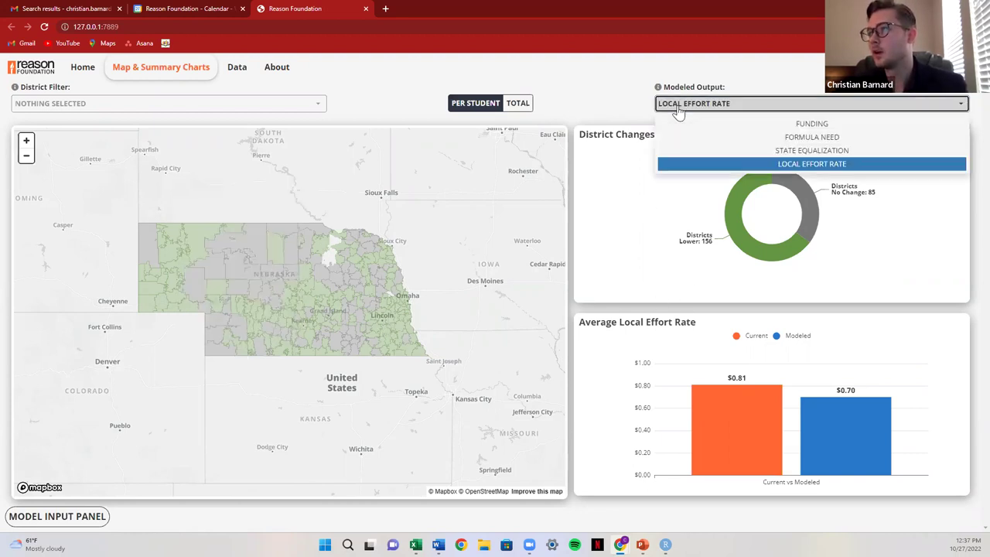
{"action": "left_click", "coordinate": [805, 150]}
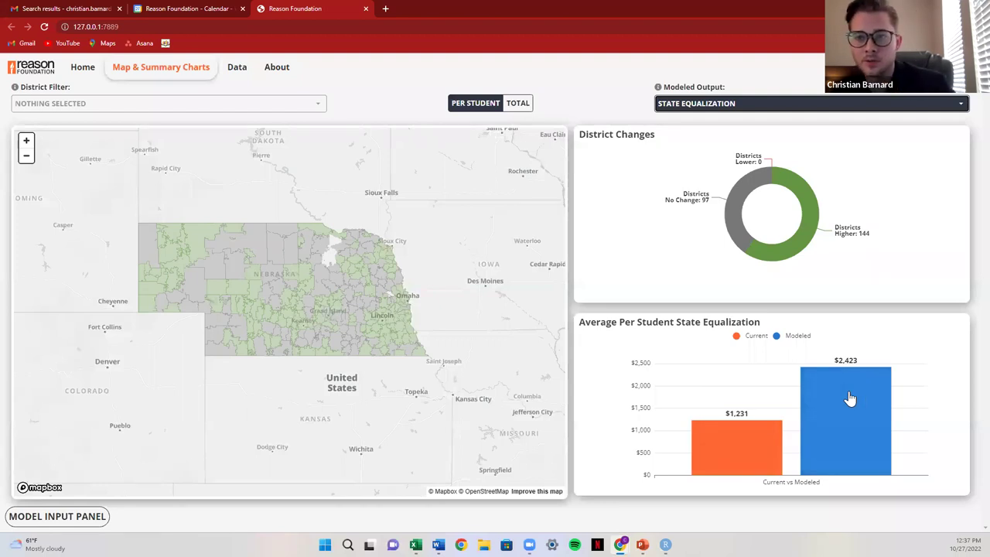
{"action": "left_click", "coordinate": [517, 108]}
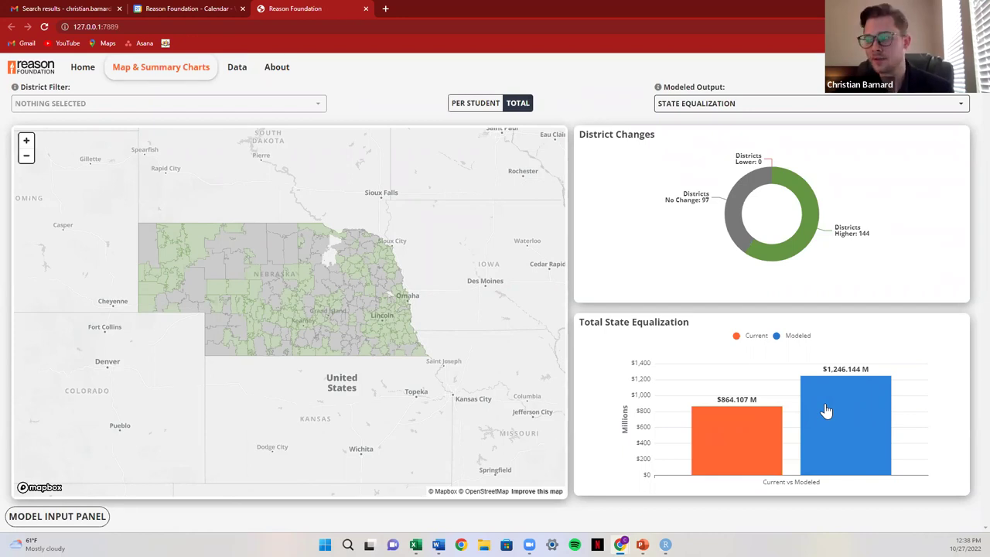
Switch the total amounts comparison to the Funding output
{"action": "left_click", "coordinate": [687, 109]}
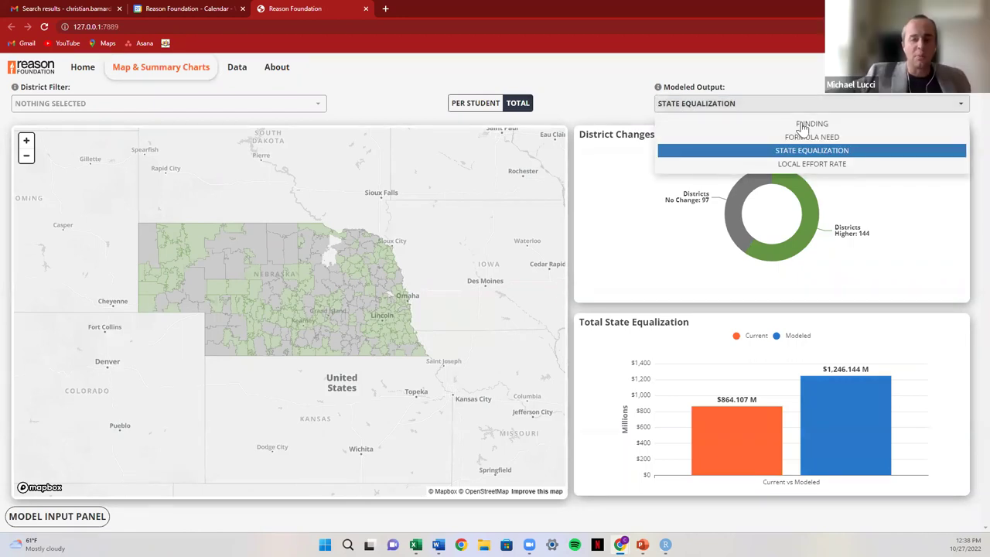
{"action": "left_click", "coordinate": [801, 127]}
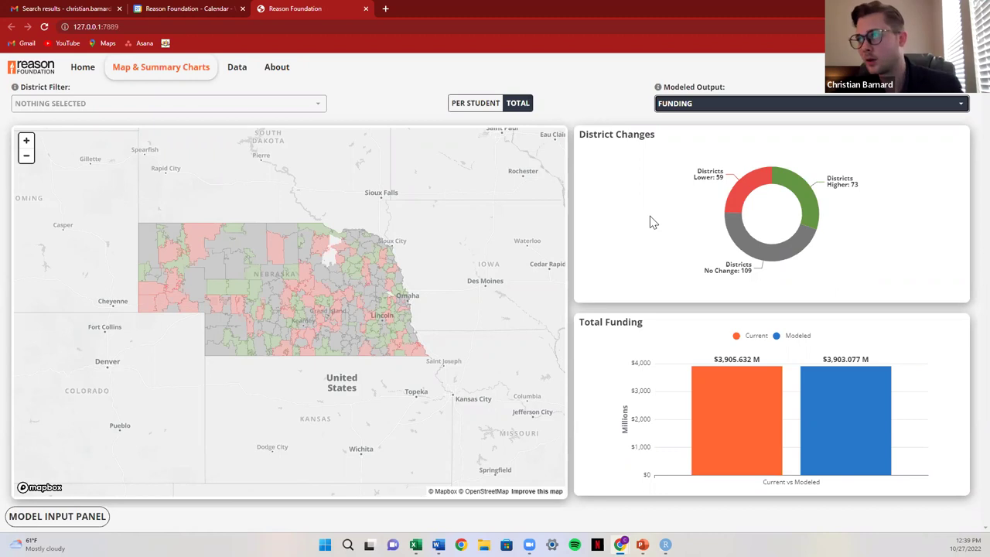
Apply the Scenario 2 preset and review its basic, poverty, special education and limited English proficiency funding settings
{"action": "left_click", "coordinate": [81, 516]}
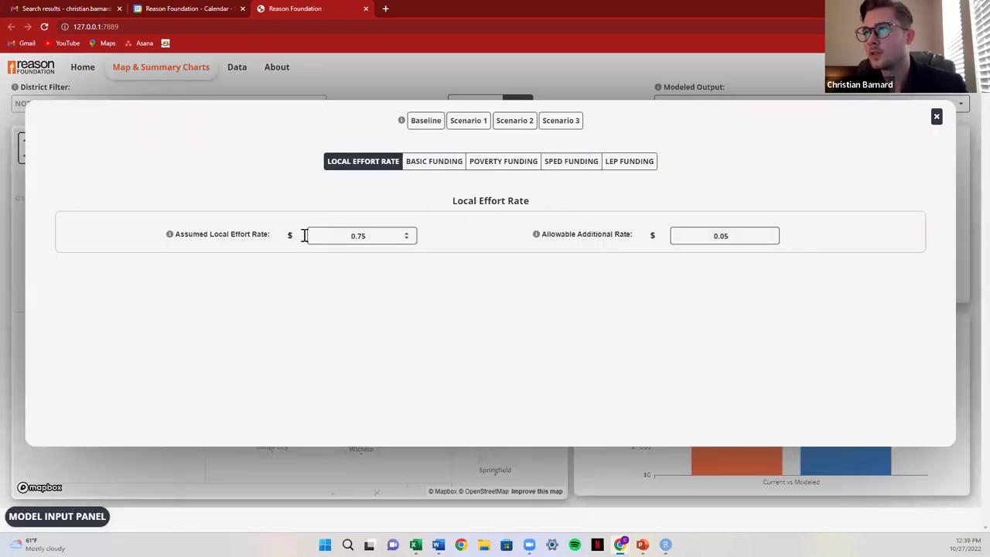
{"action": "left_click", "coordinate": [511, 122]}
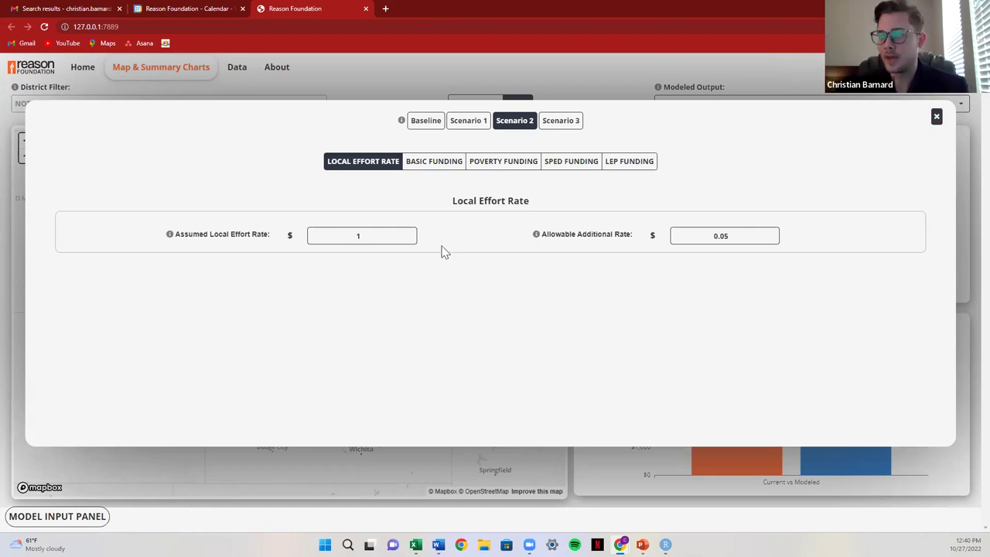
{"action": "left_click", "coordinate": [424, 169]}
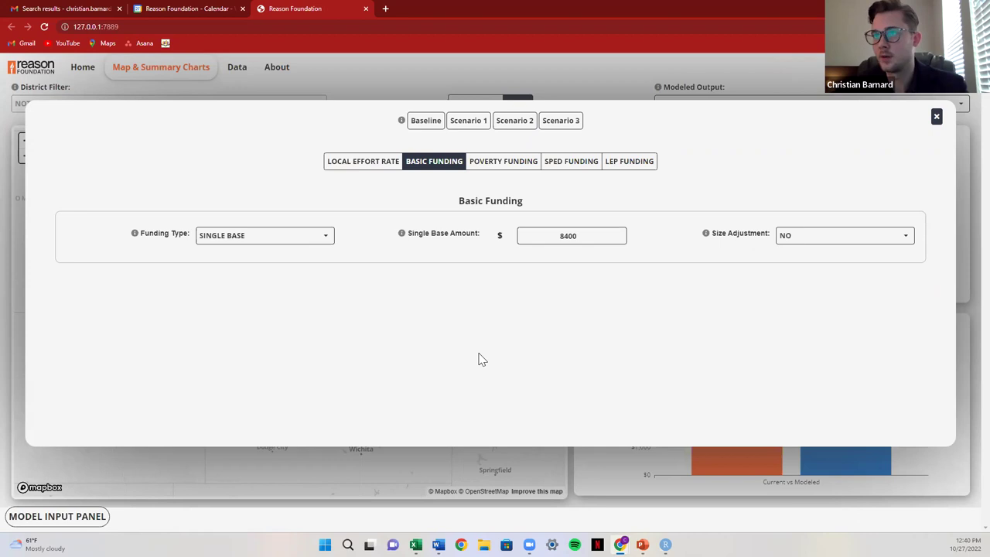
{"action": "left_click", "coordinate": [503, 164]}
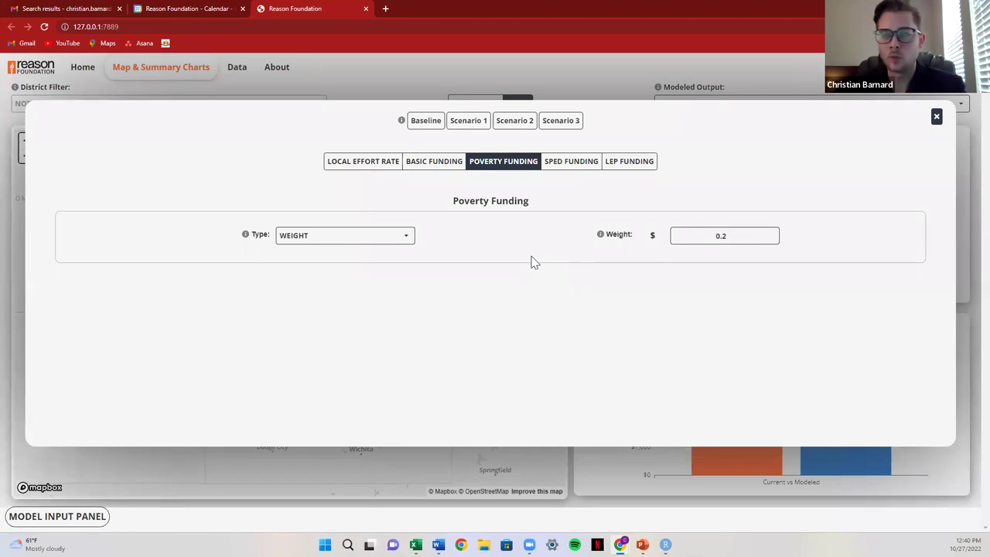
{"action": "left_click", "coordinate": [568, 164]}
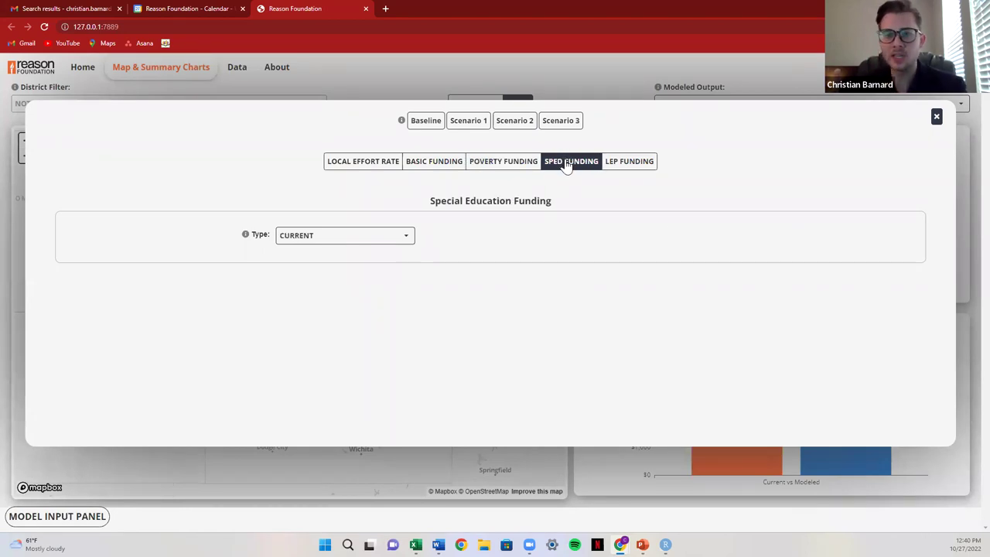
{"action": "left_click", "coordinate": [611, 163]}
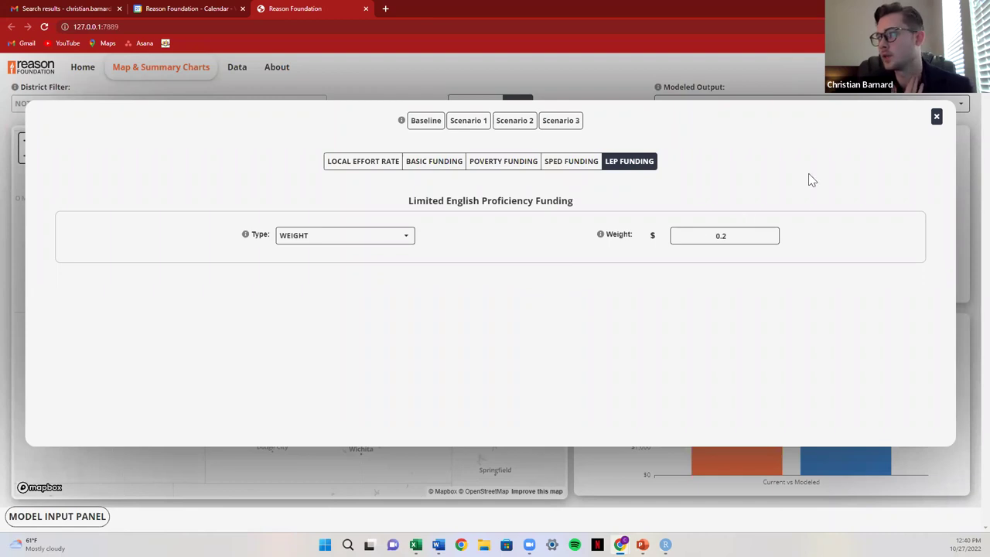
{"action": "left_click", "coordinate": [936, 118]}
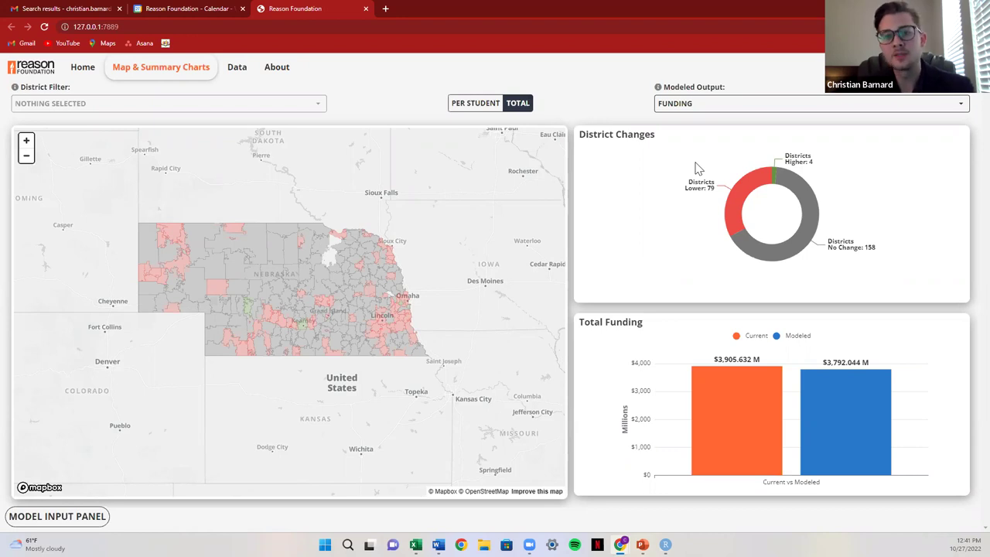
Compare current and modeled results for the Local Effort Rate output and the State Equalization output
{"action": "left_click", "coordinate": [672, 108]}
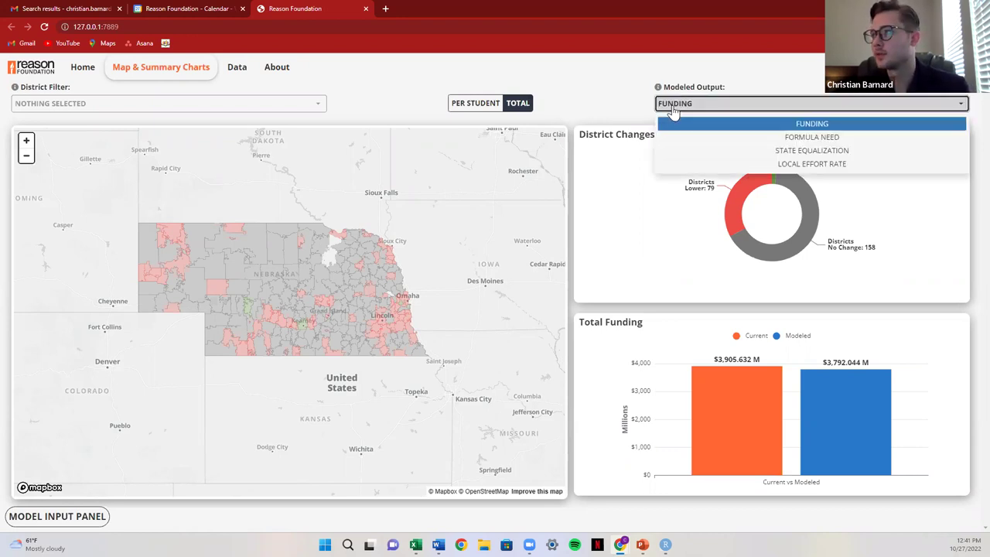
{"action": "left_click", "coordinate": [794, 164]}
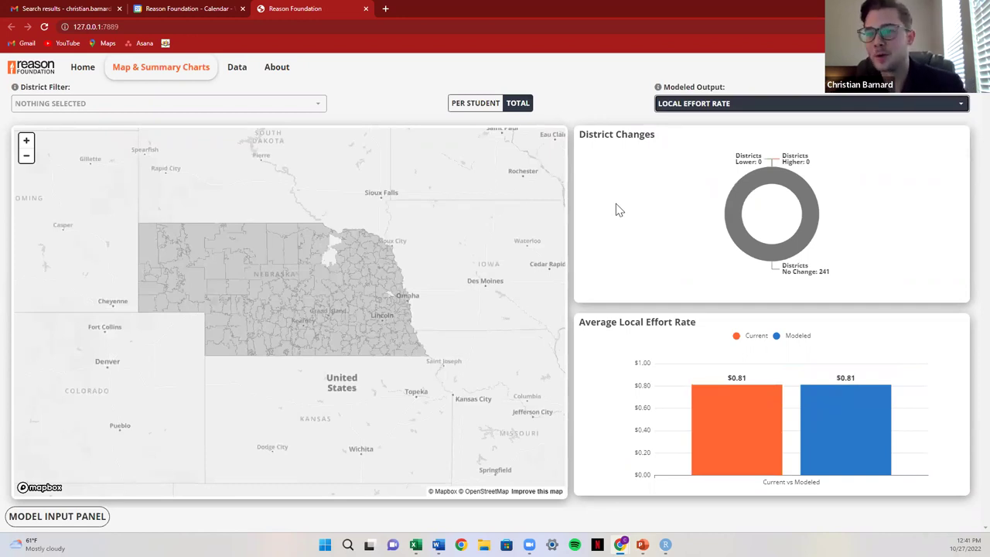
{"action": "left_click", "coordinate": [684, 109]}
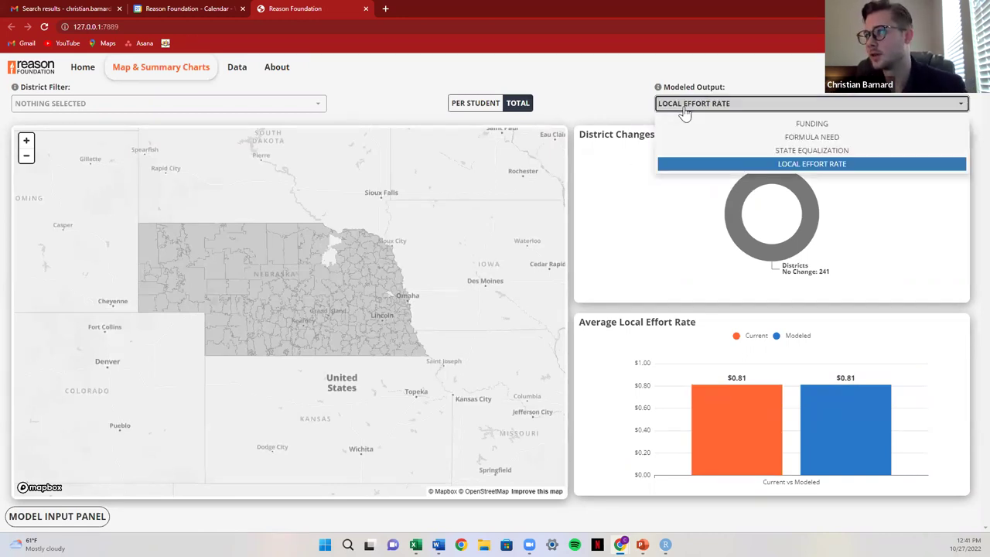
{"action": "left_click", "coordinate": [777, 150]}
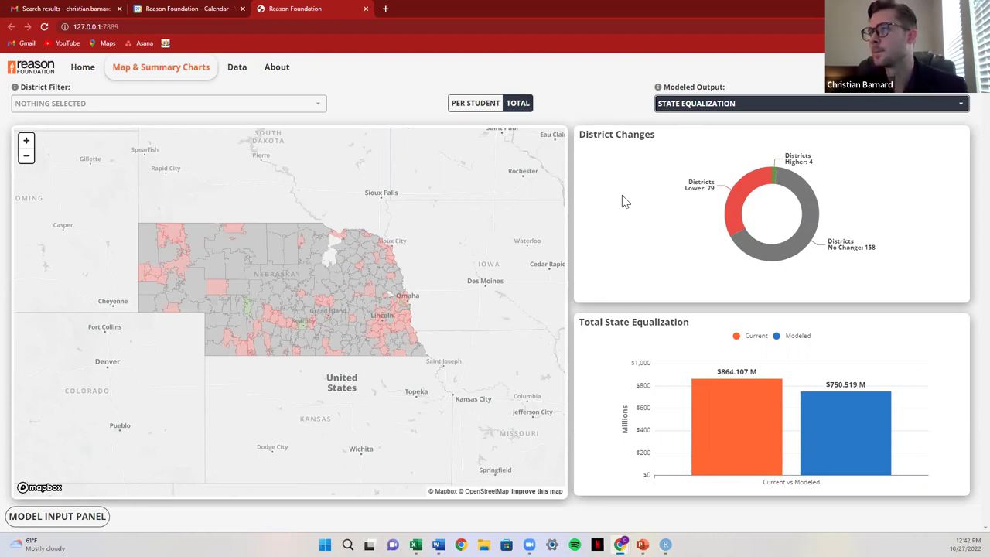
Apply the Scenario 3 preset and review its local effort rate and basic funding settings
{"action": "left_click", "coordinate": [75, 522]}
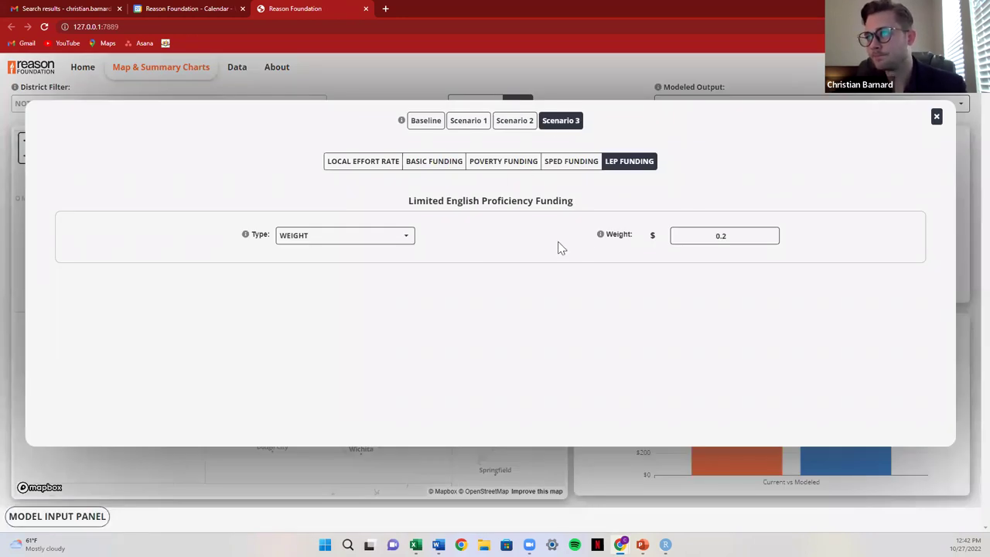
{"action": "left_click", "coordinate": [368, 171]}
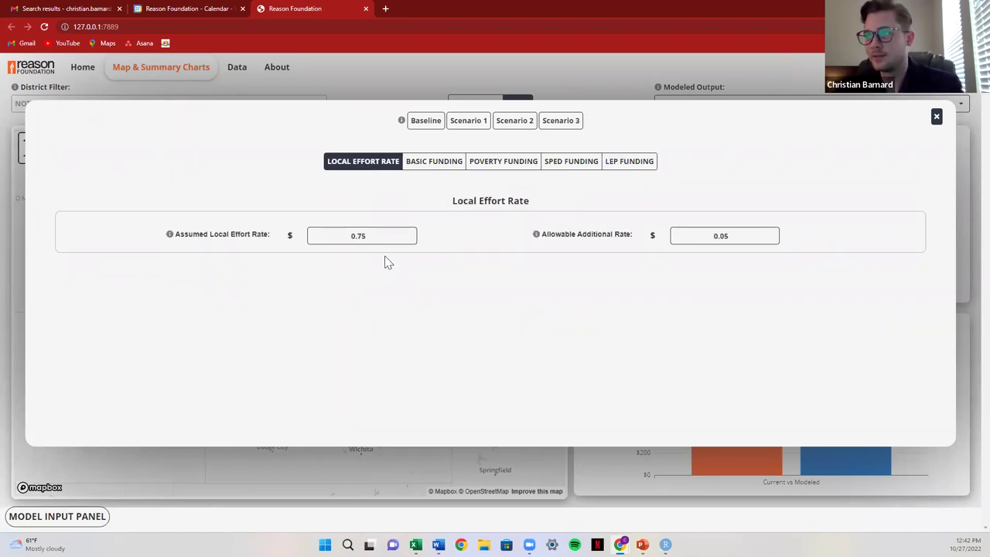
{"action": "left_click", "coordinate": [431, 164]}
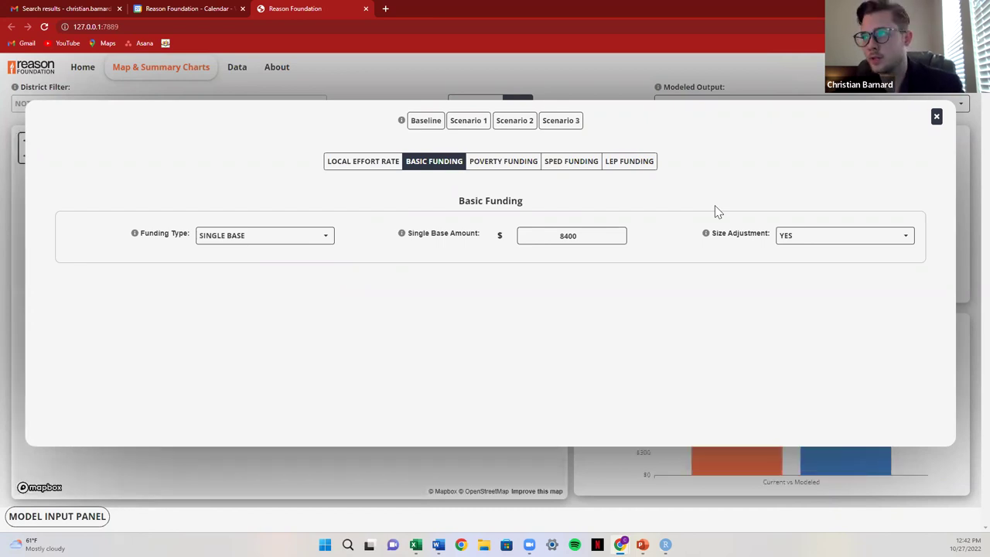
{"action": "left_click", "coordinate": [935, 118]}
Set the modeled output to Funding and examine the higher and lower segments of the district changes chart
{"action": "left_click", "coordinate": [713, 112]}
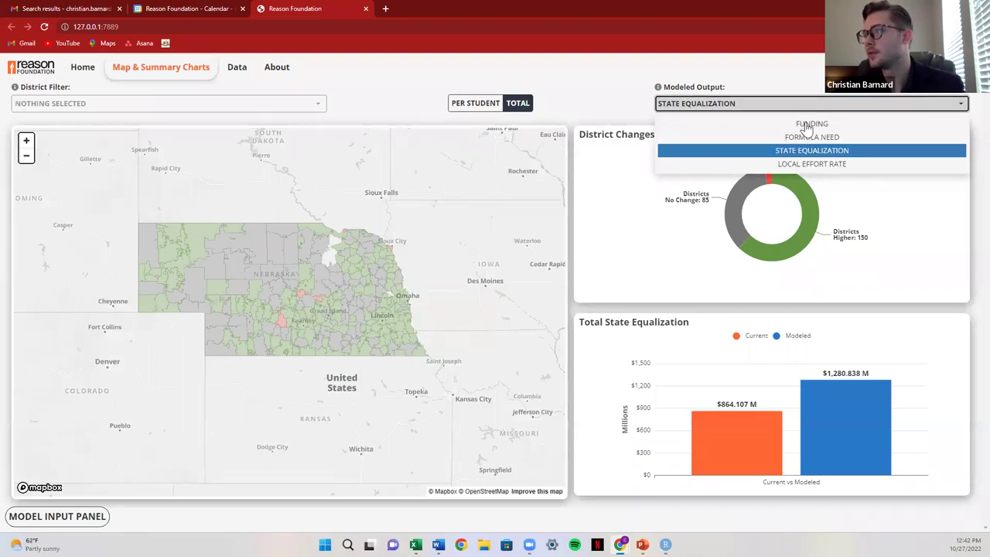
{"action": "left_click", "coordinate": [808, 124]}
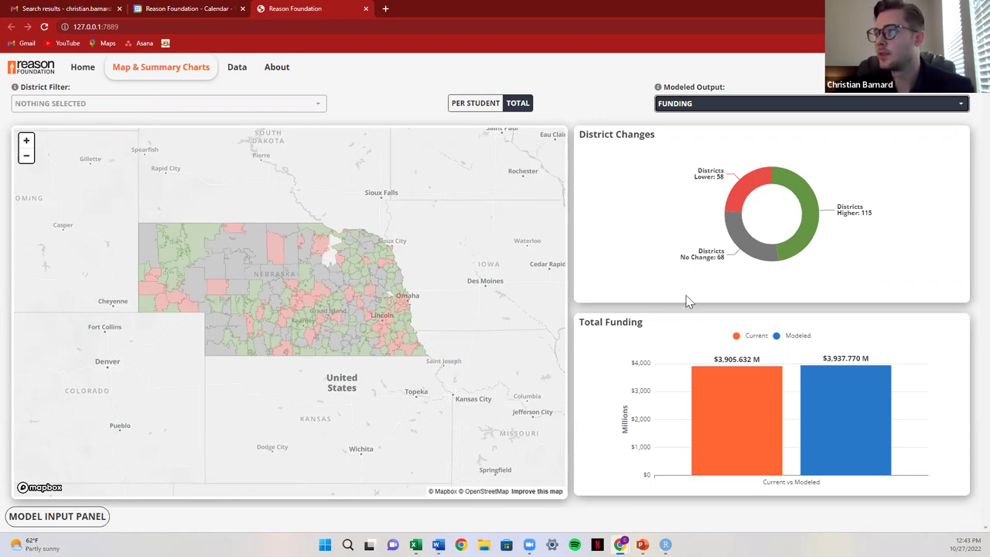
{"action": "mouse_move", "coordinate": [811, 230]}
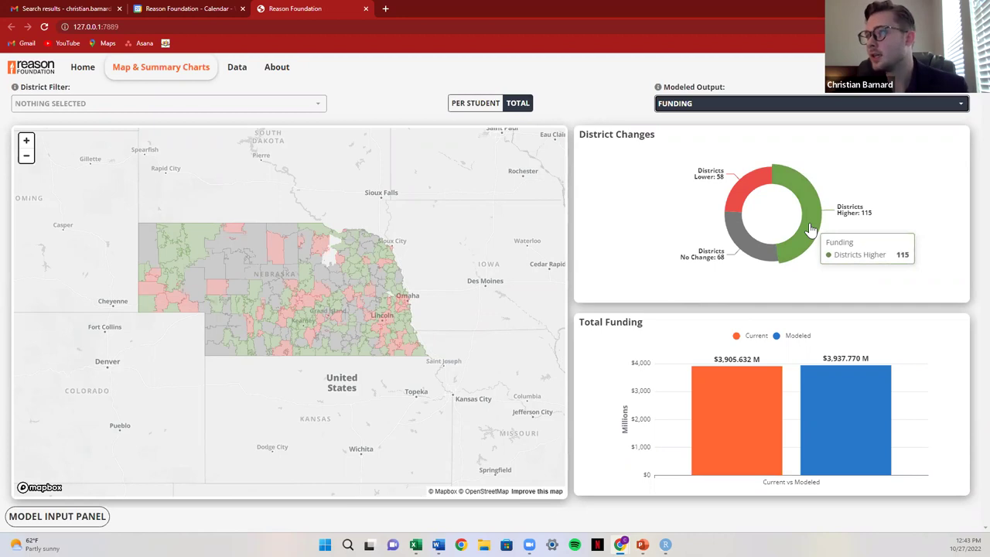
{"action": "mouse_move", "coordinate": [739, 203]}
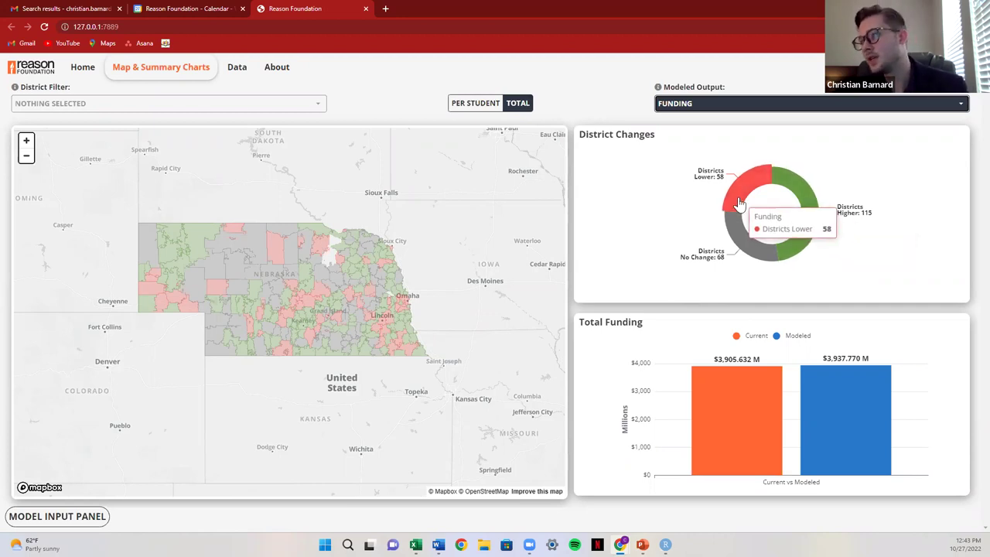
{"action": "mouse_move", "coordinate": [737, 237]}
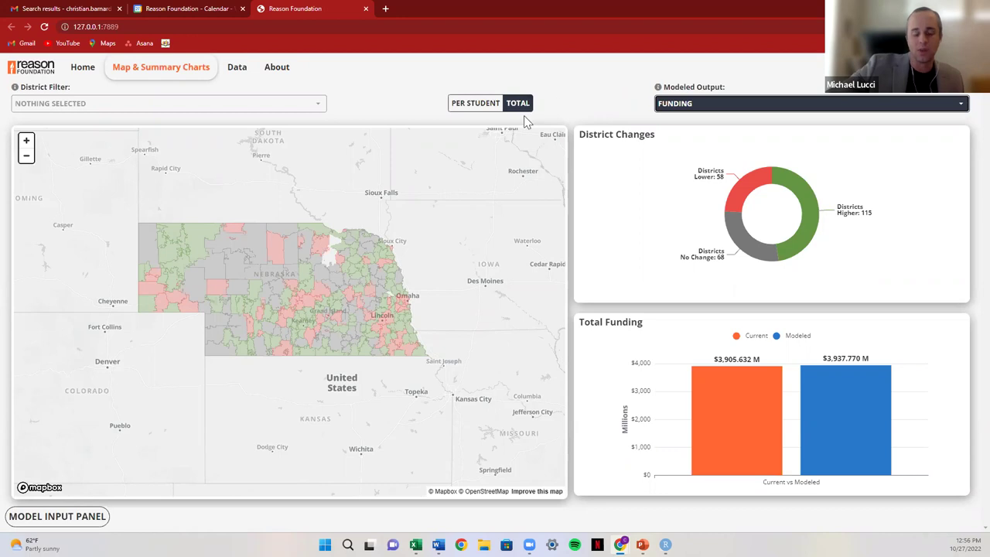
Reset the model to the Baseline preset and check its basic funding and local effort rate settings
{"action": "left_click", "coordinate": [686, 104]}
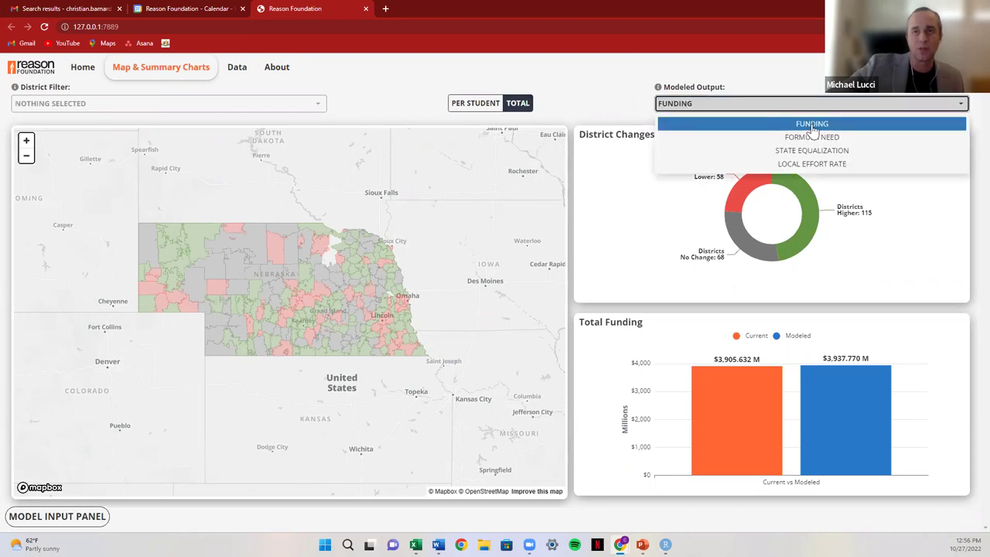
{"action": "left_click", "coordinate": [679, 200]}
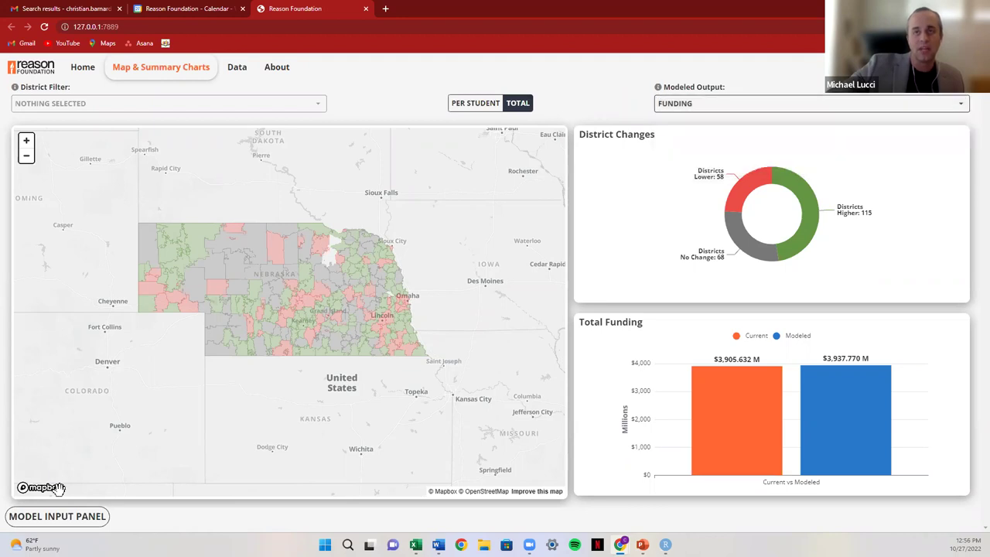
{"action": "left_click", "coordinate": [75, 518]}
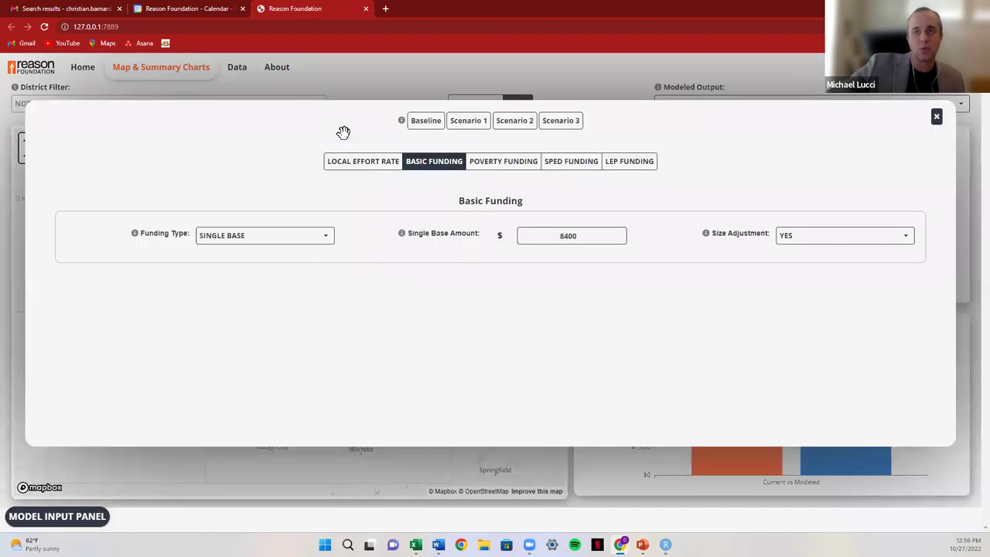
{"action": "left_click", "coordinate": [426, 124]}
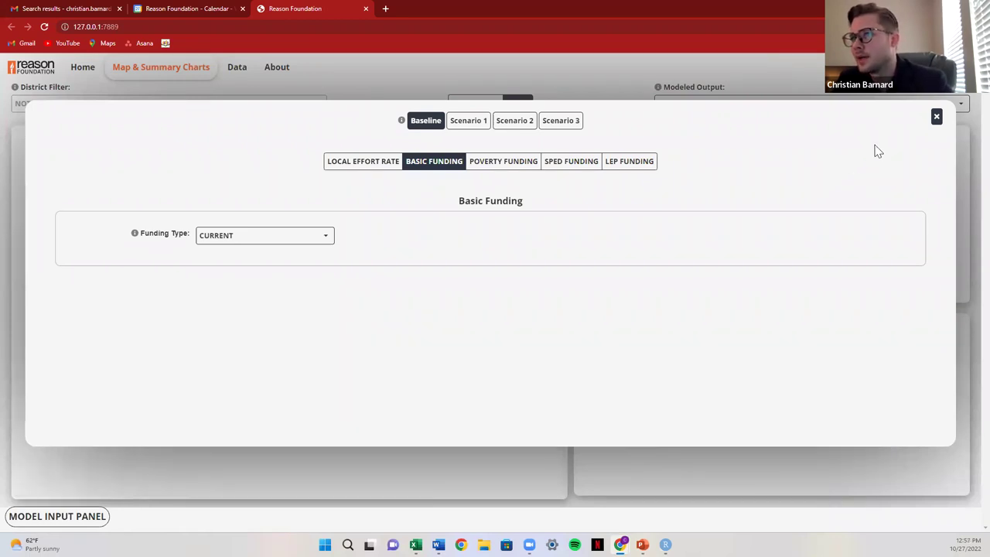
{"action": "left_click", "coordinate": [354, 165]}
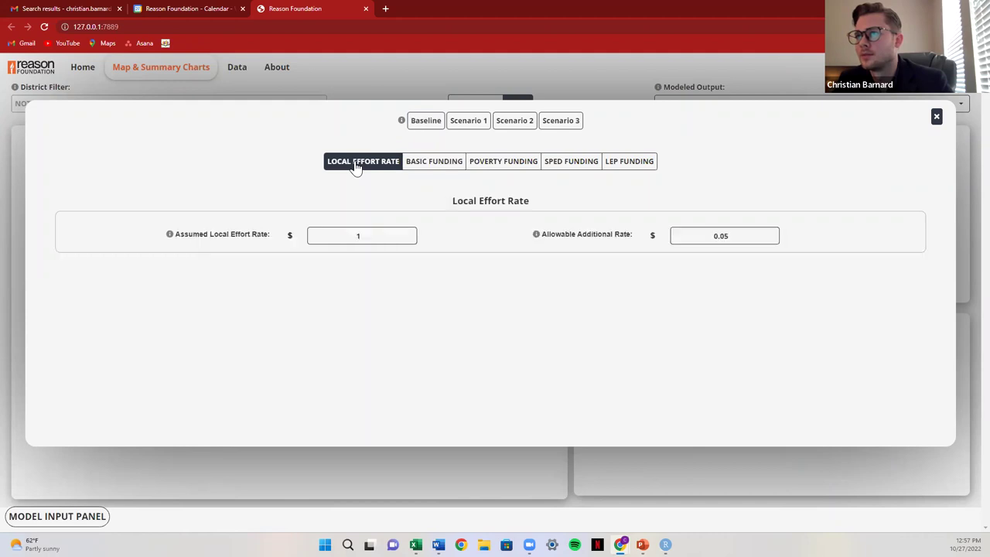
{"action": "left_click", "coordinate": [936, 118]}
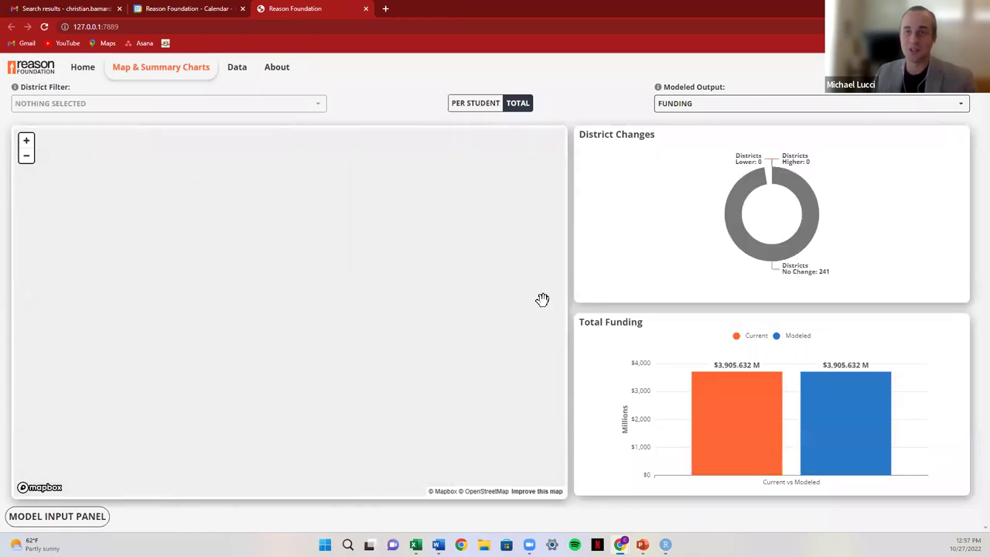
Inspect the funding, formula need, state aid and local effort rate details of Omaha Public Schools on the map
{"action": "mouse_move", "coordinate": [395, 300]}
{"action": "scroll", "coordinate": [394, 300], "scroll_direction": "up", "scroll_amount": 3}
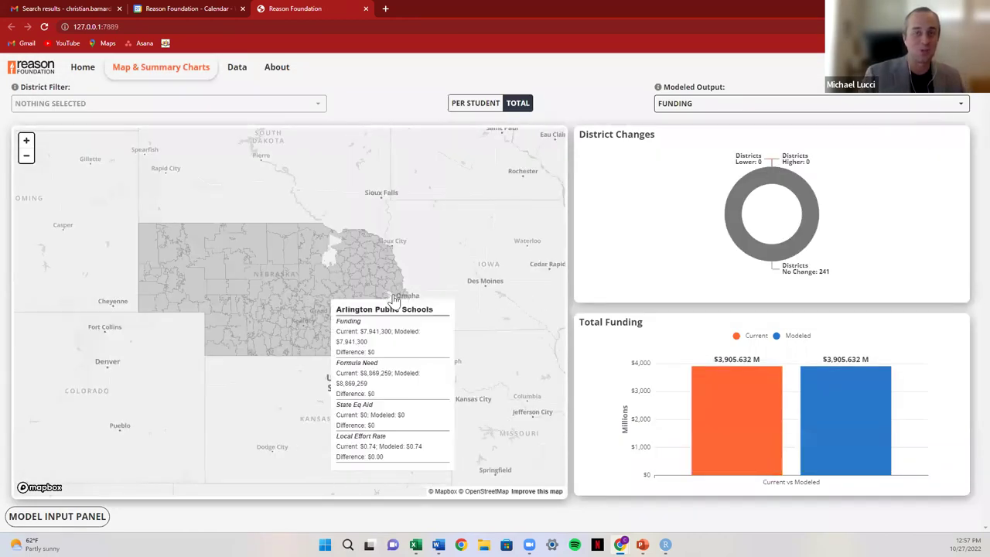
{"action": "scroll", "coordinate": [394, 300], "scroll_direction": "up", "scroll_amount": 3}
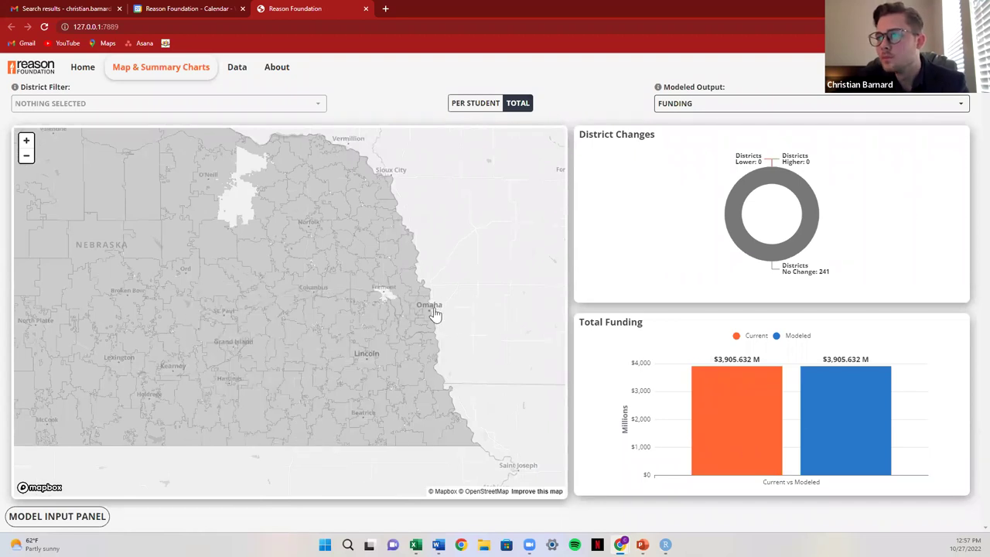
{"action": "mouse_move", "coordinate": [429, 313]}
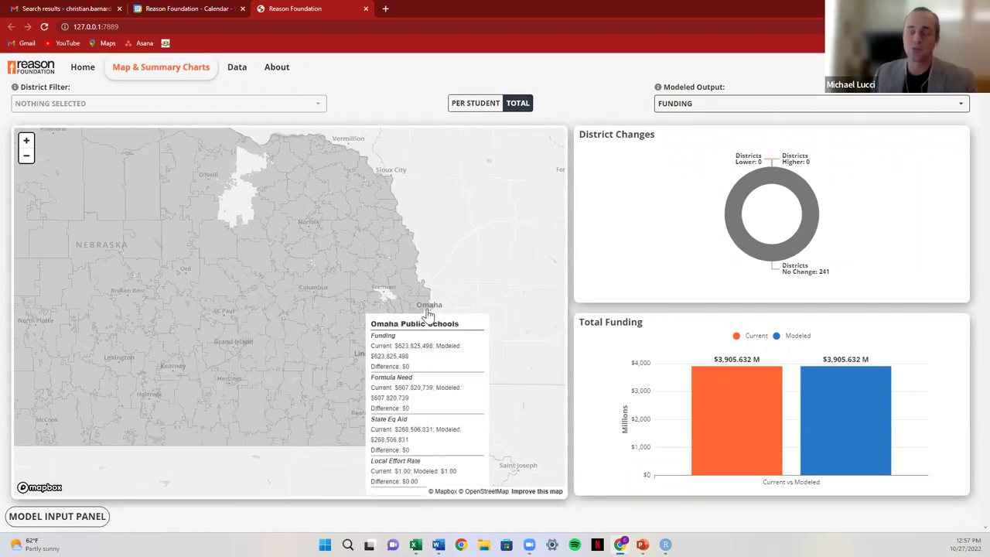